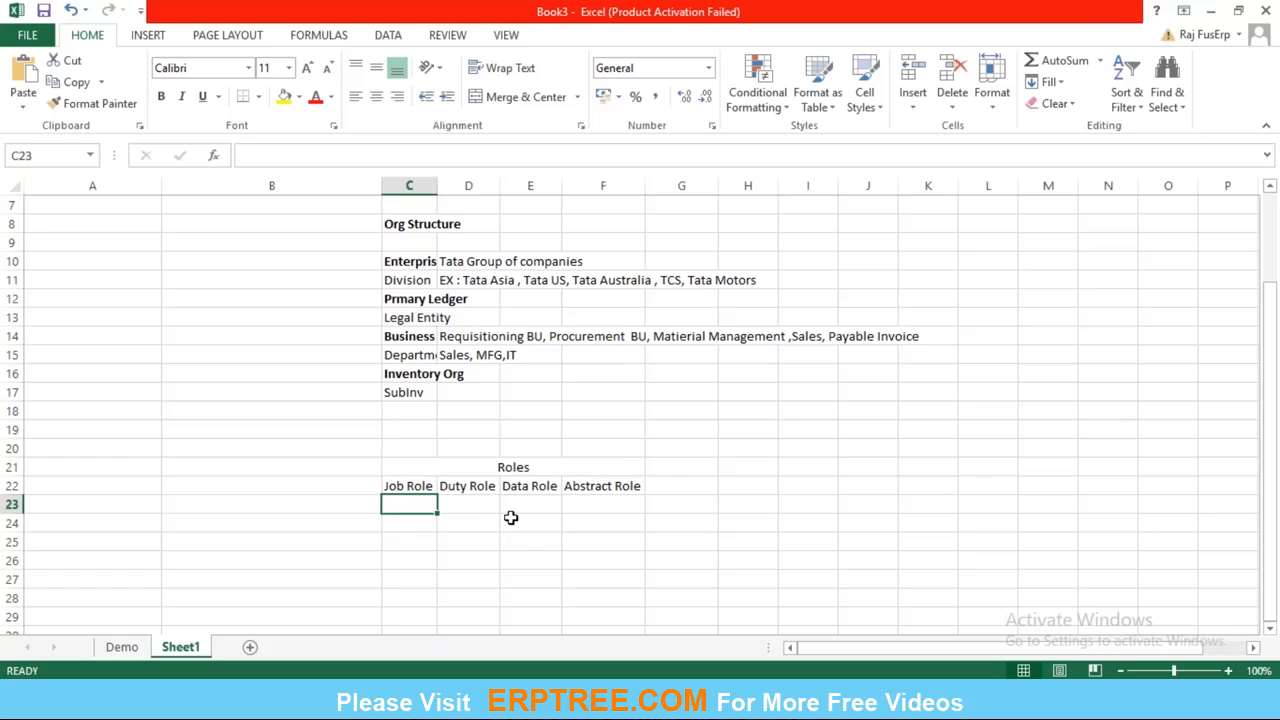
key(Right)
key(Left)
key(Up)
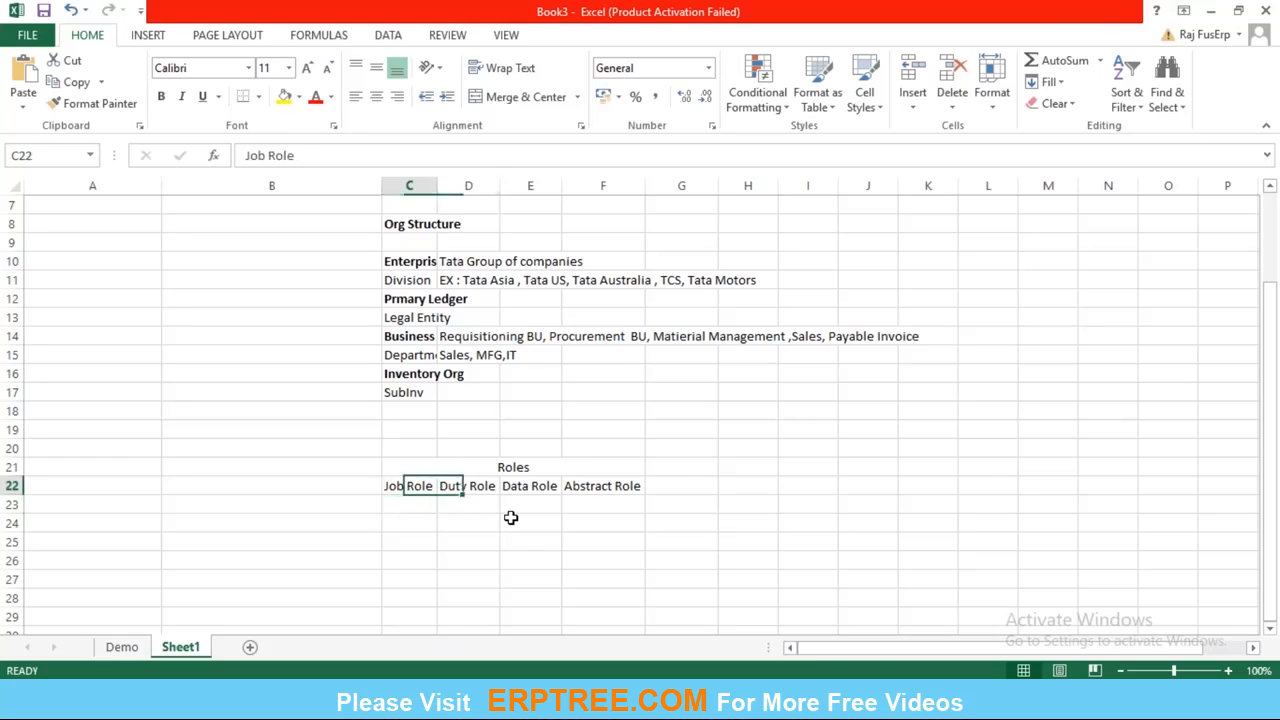
key(Down)
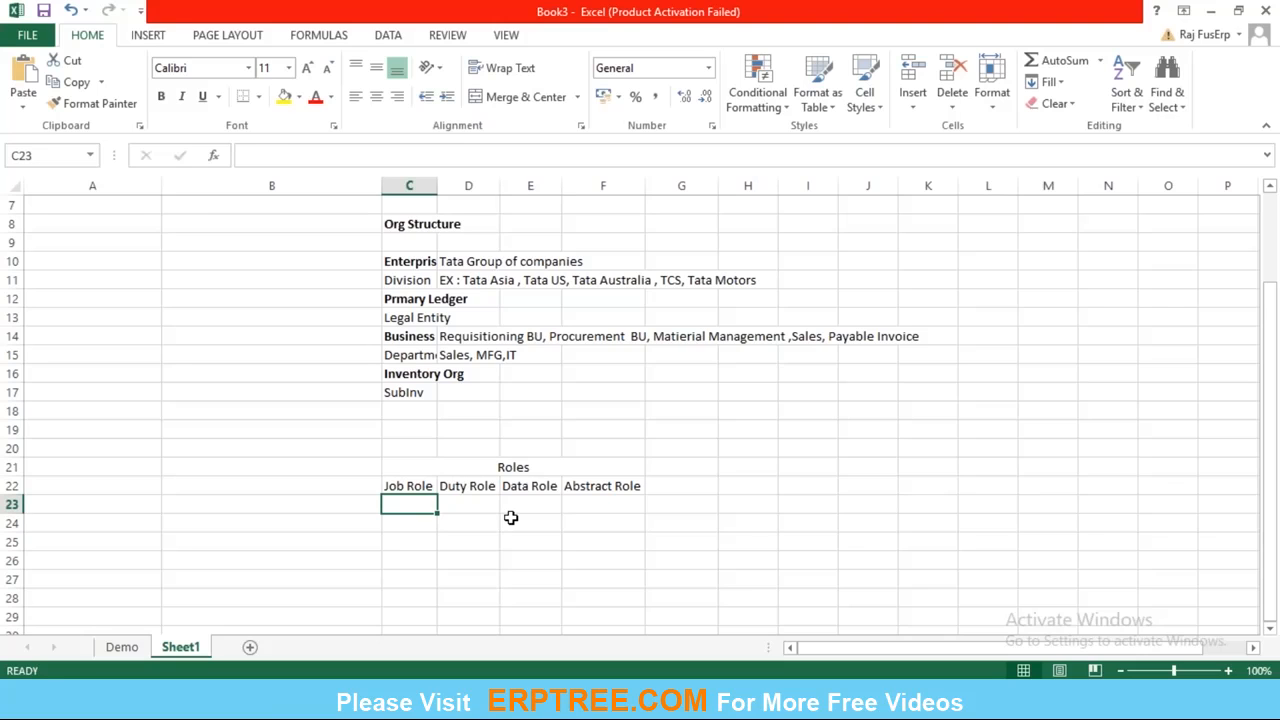
key(ctrl+p)
key(Escape)
Enter "Procurement Manager" in cell C23 beneath the Job Role heading.
double_click(398, 502)
text(Procu)
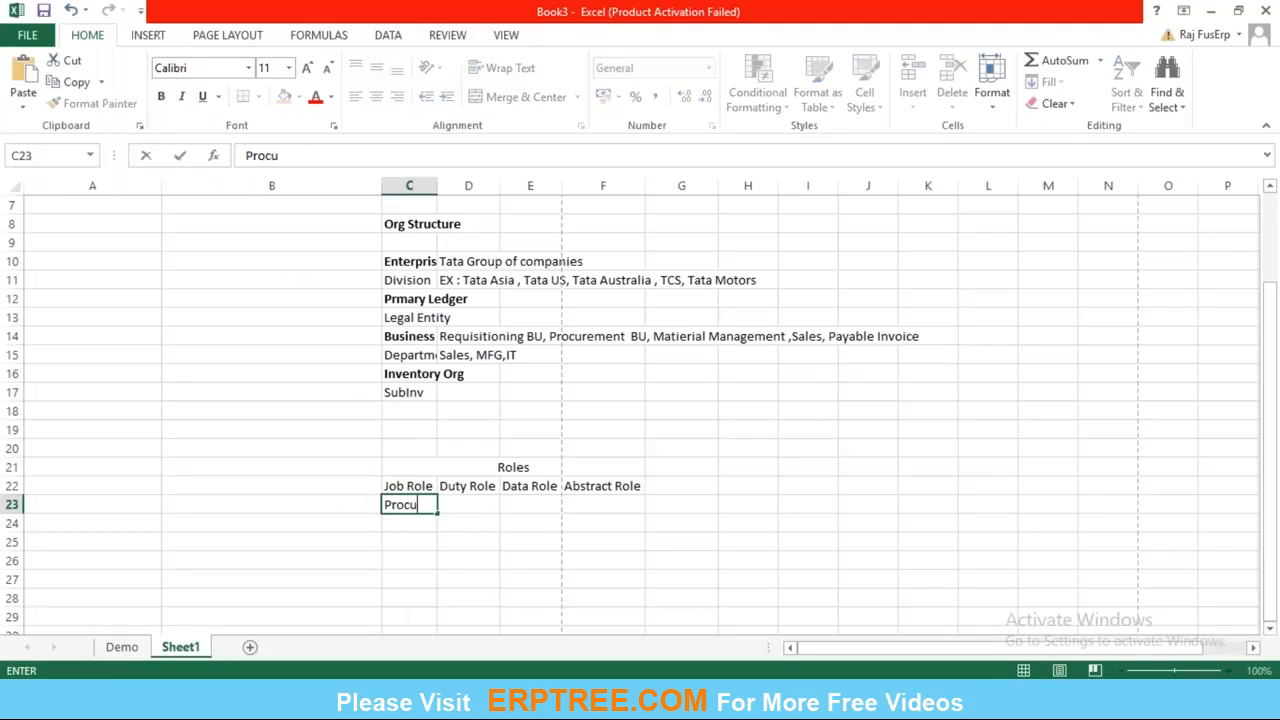
text(rement M)
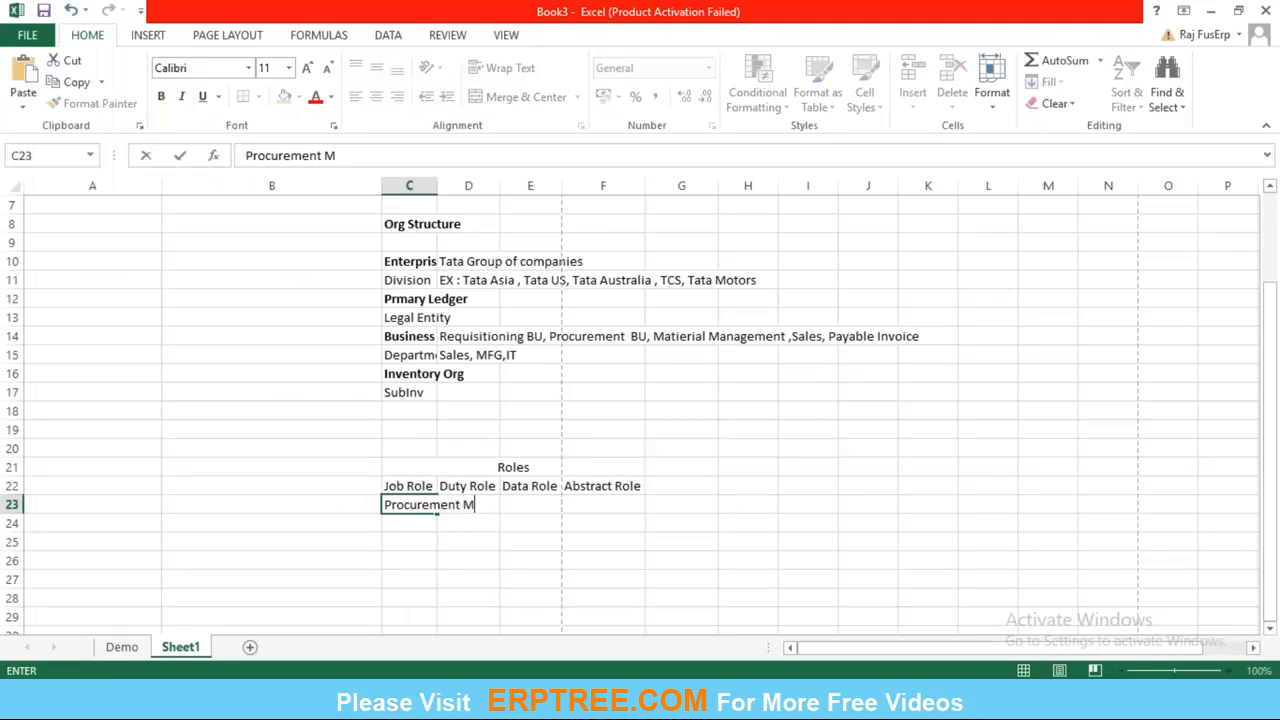
text(anager)
key(ctrl+Return)
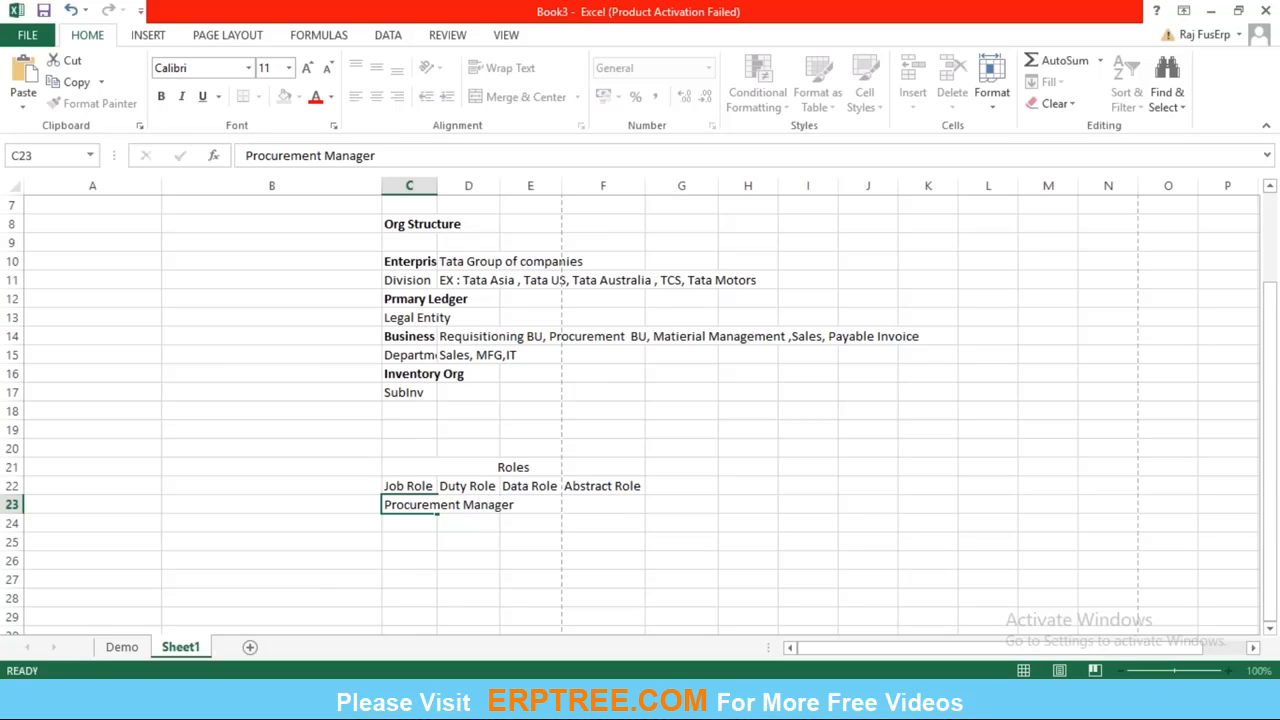
AutoFit the column widths to the contents of the roles table in C22:F23.
drag(400, 486, 625, 486)
click(992, 92)
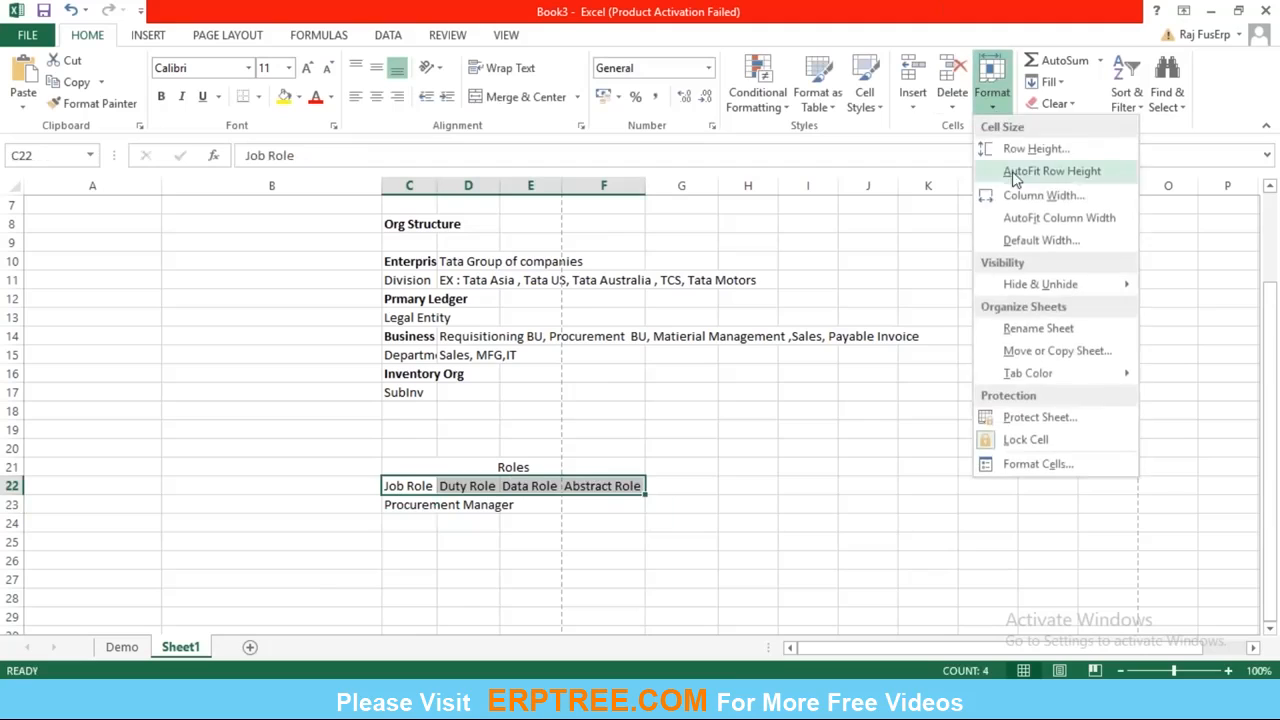
click(1030, 218)
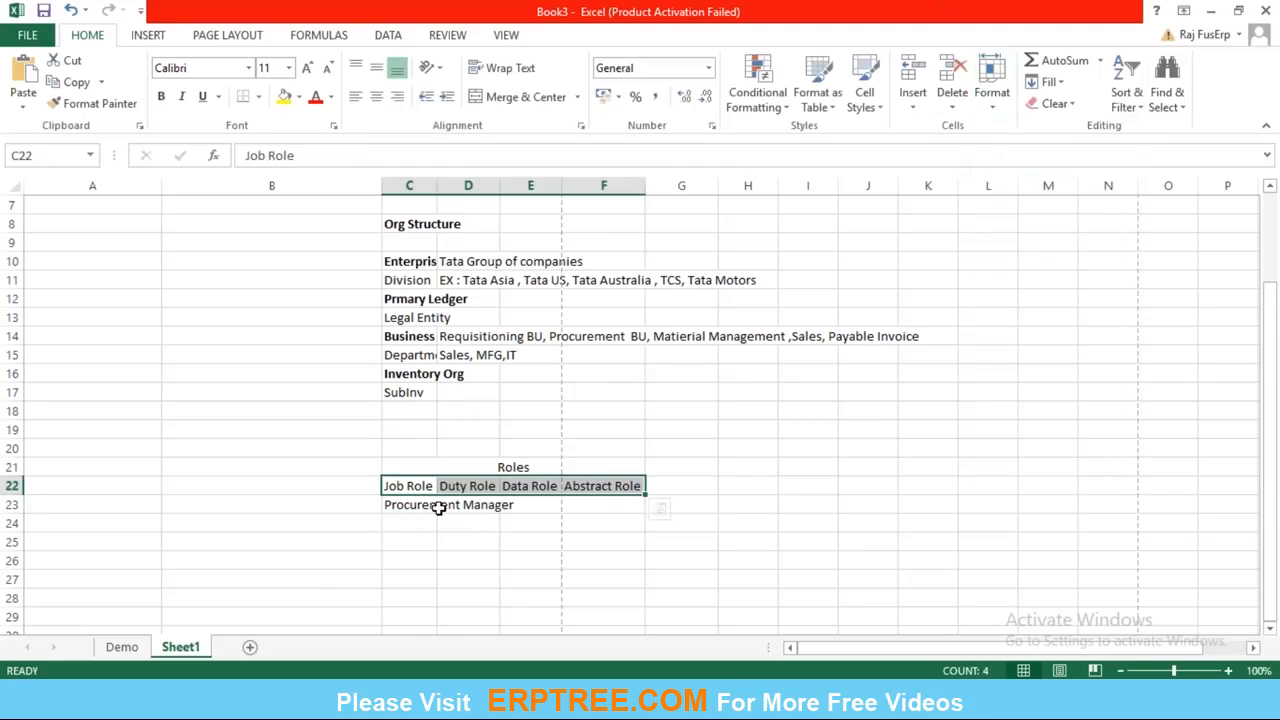
key(shift+Down)
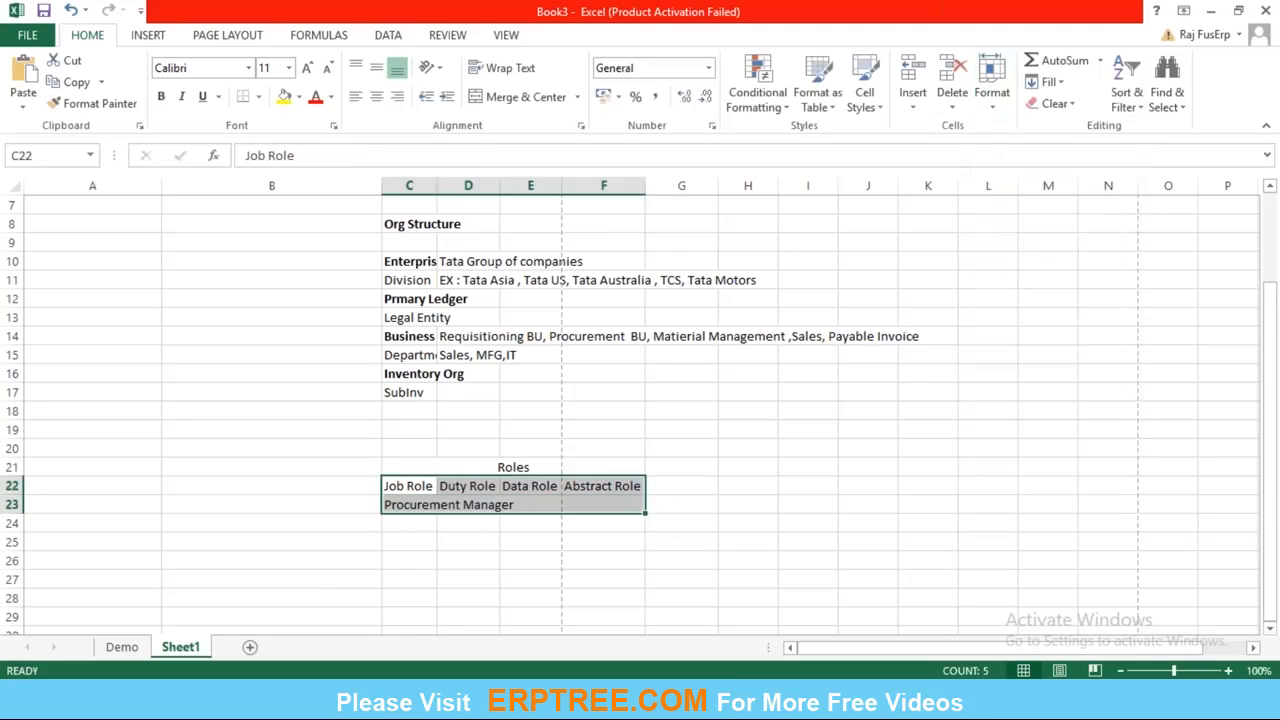
click(992, 92)
click(1030, 218)
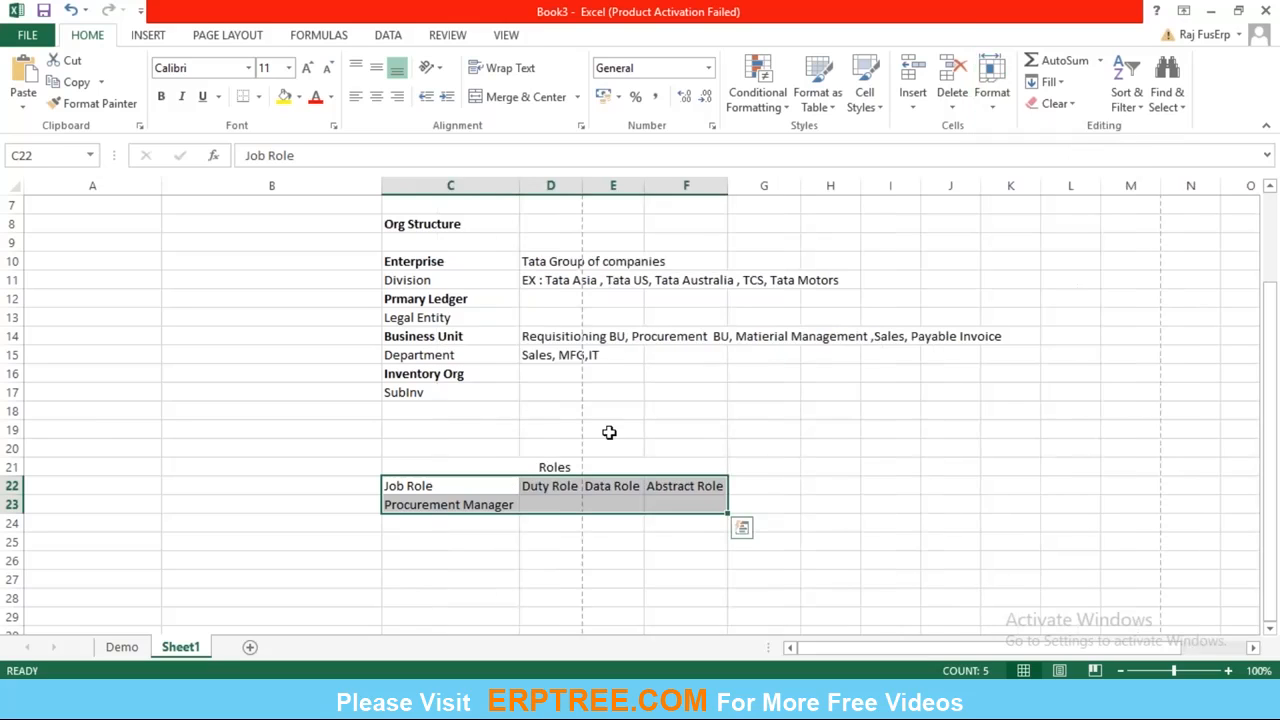
Enter "Purchase Order Administration" in cell D23 as the first duty role for the procurement manager.
click(555, 522)
key(Up)
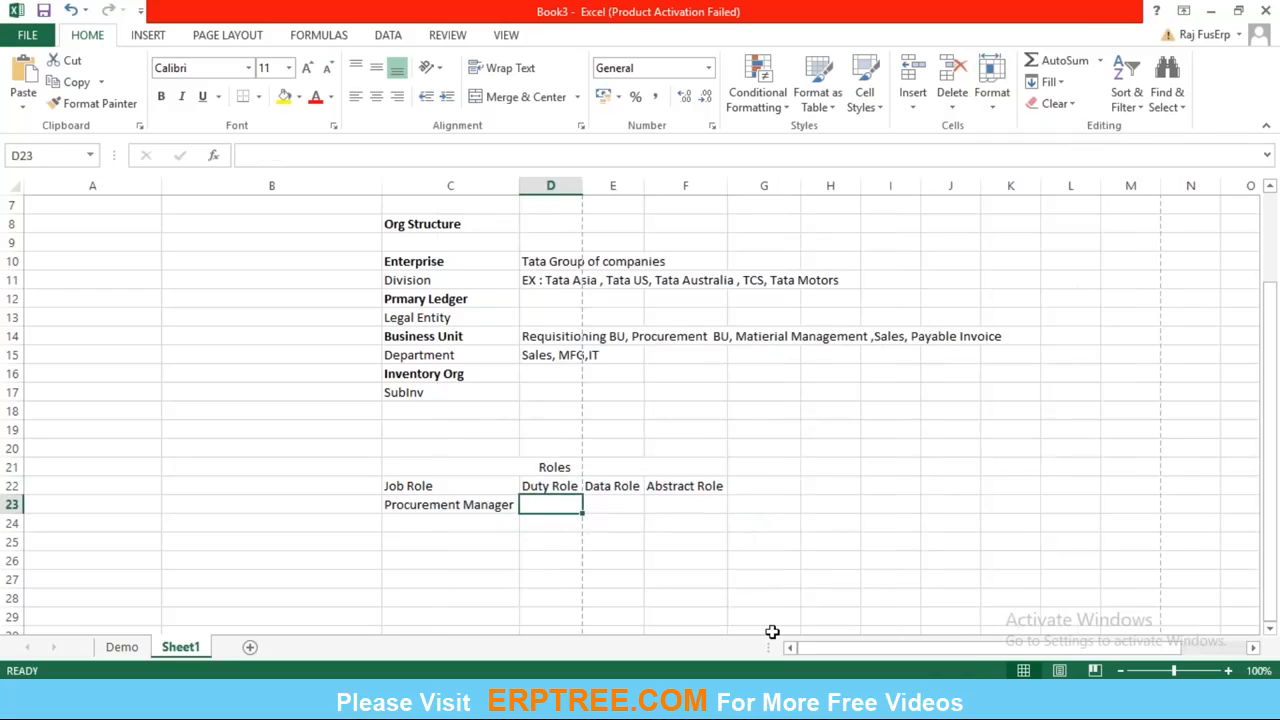
text(Purchase Order Admi)
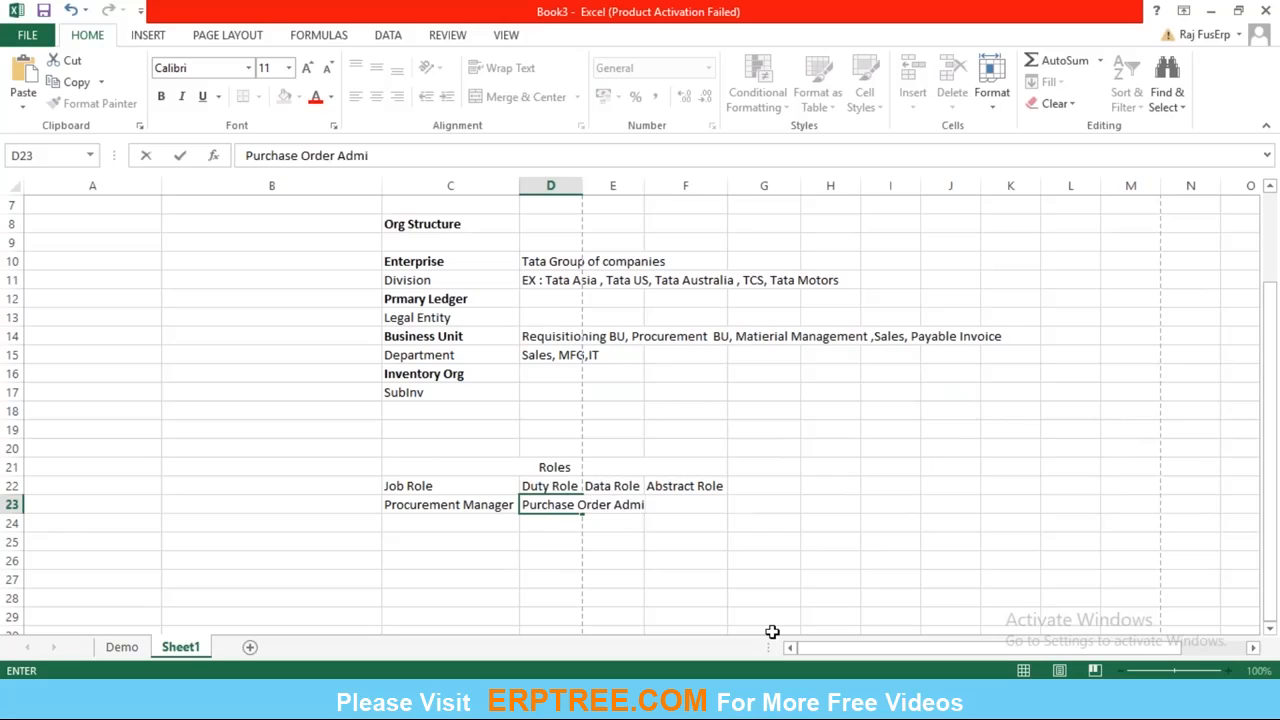
text(nistration)
key(Return)
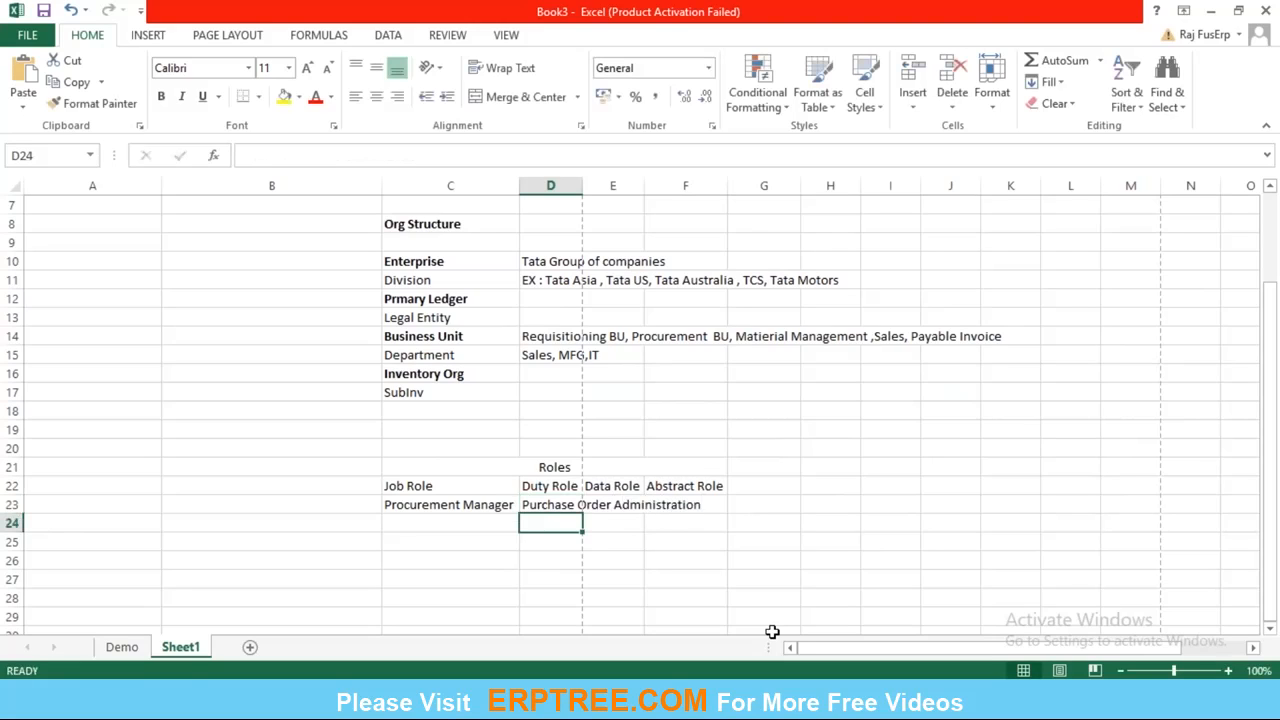
Enter "Purchase Agreement Administration" in cell D24 as the second duty role.
text(P)
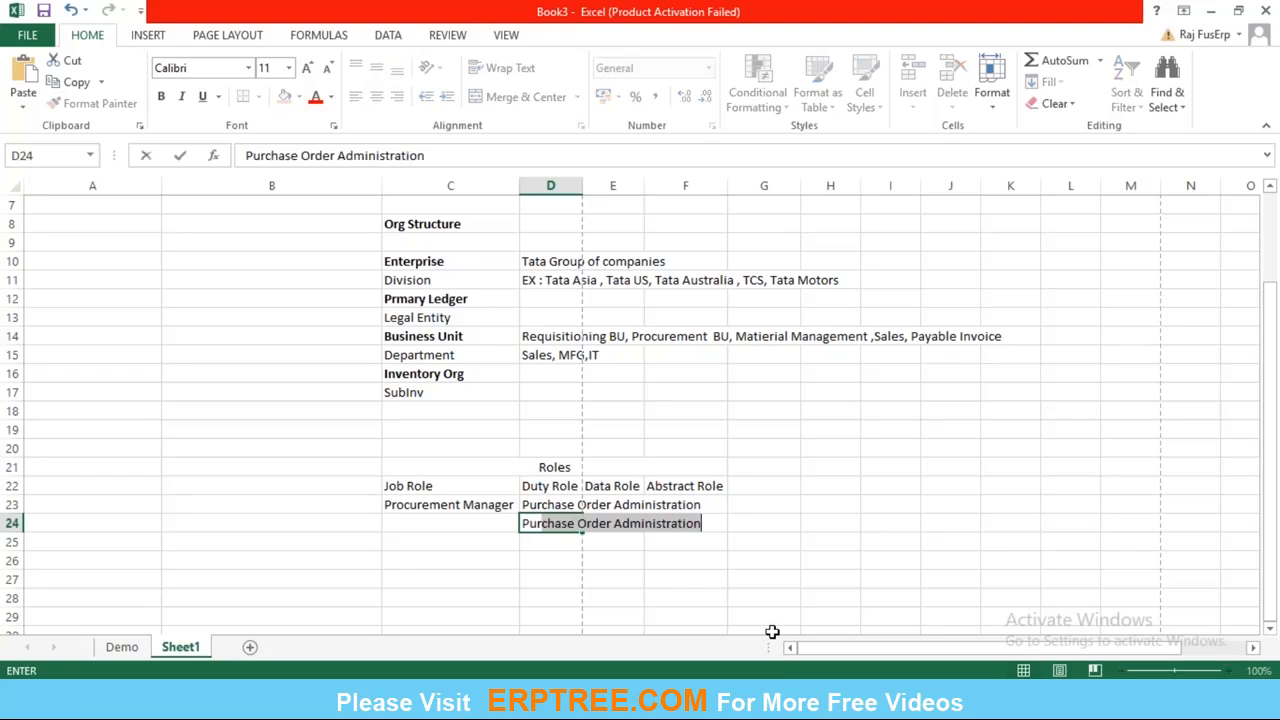
text(ur)
key(BackSpace)
text(ch)
key(BackSpace)
key(BackSpace)
text(chase O)
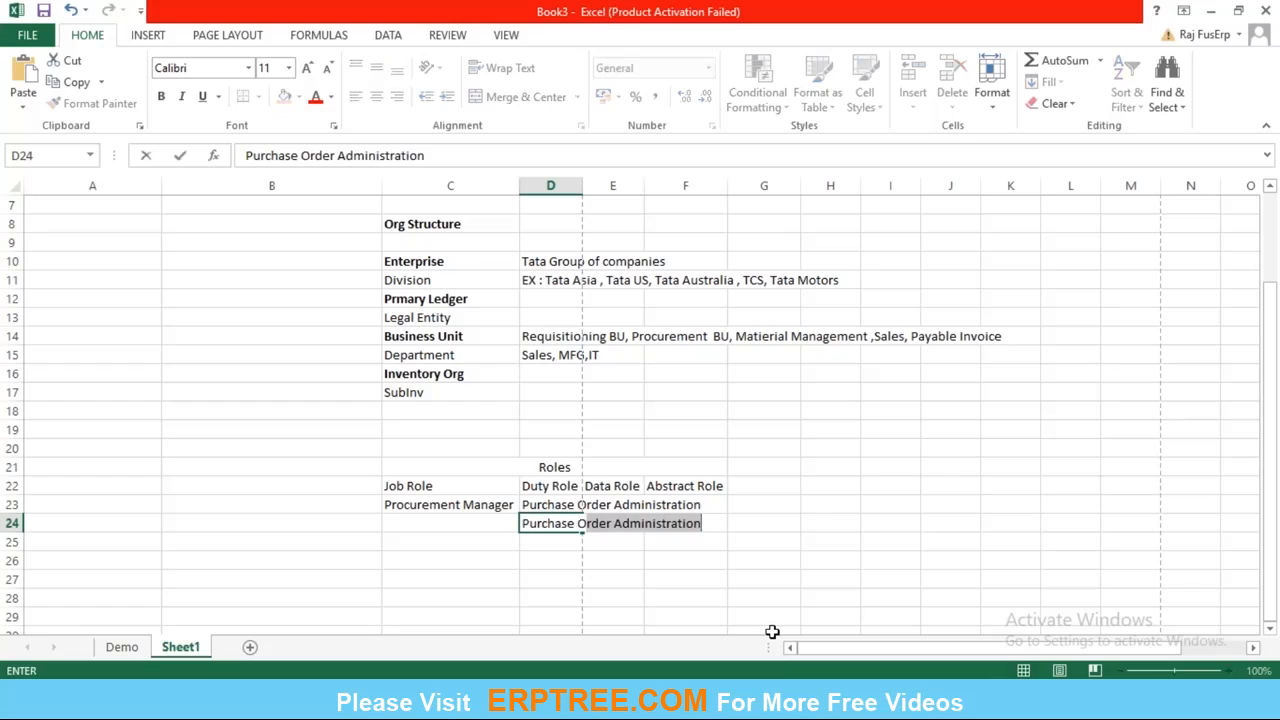
key(BackSpace)
key(BackSpace)
text(Agr)
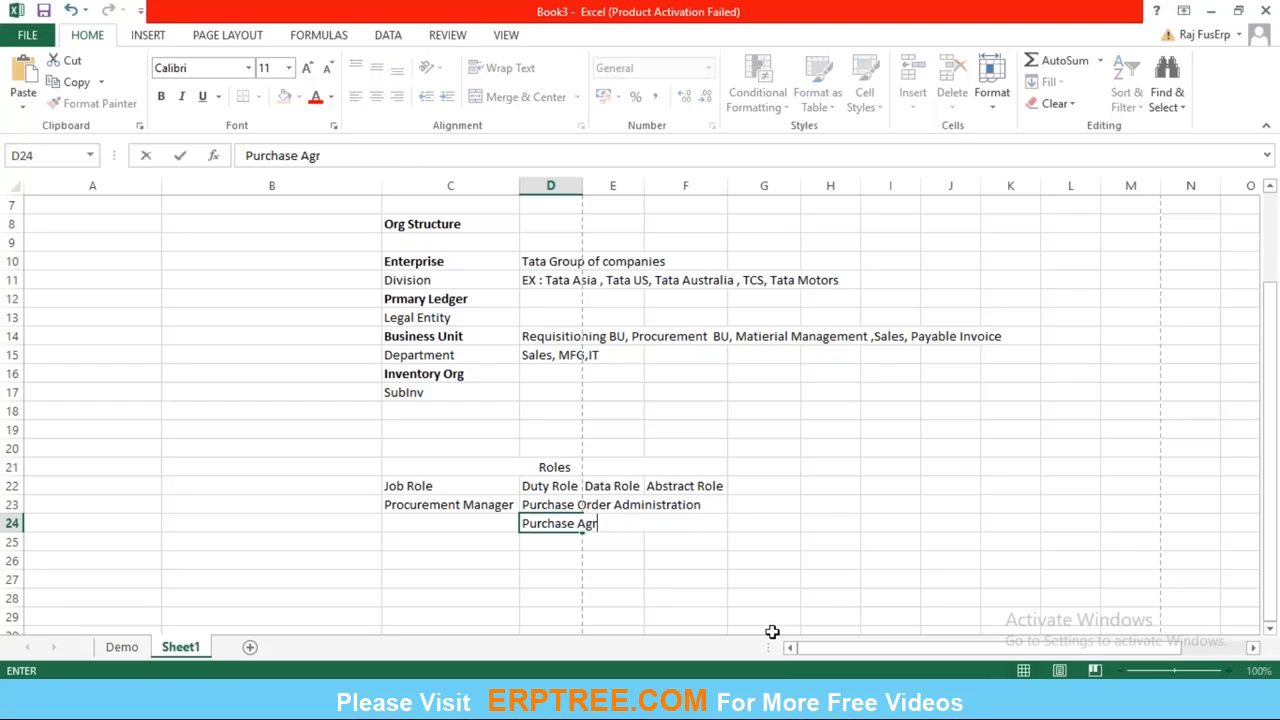
text(eement Adminis)
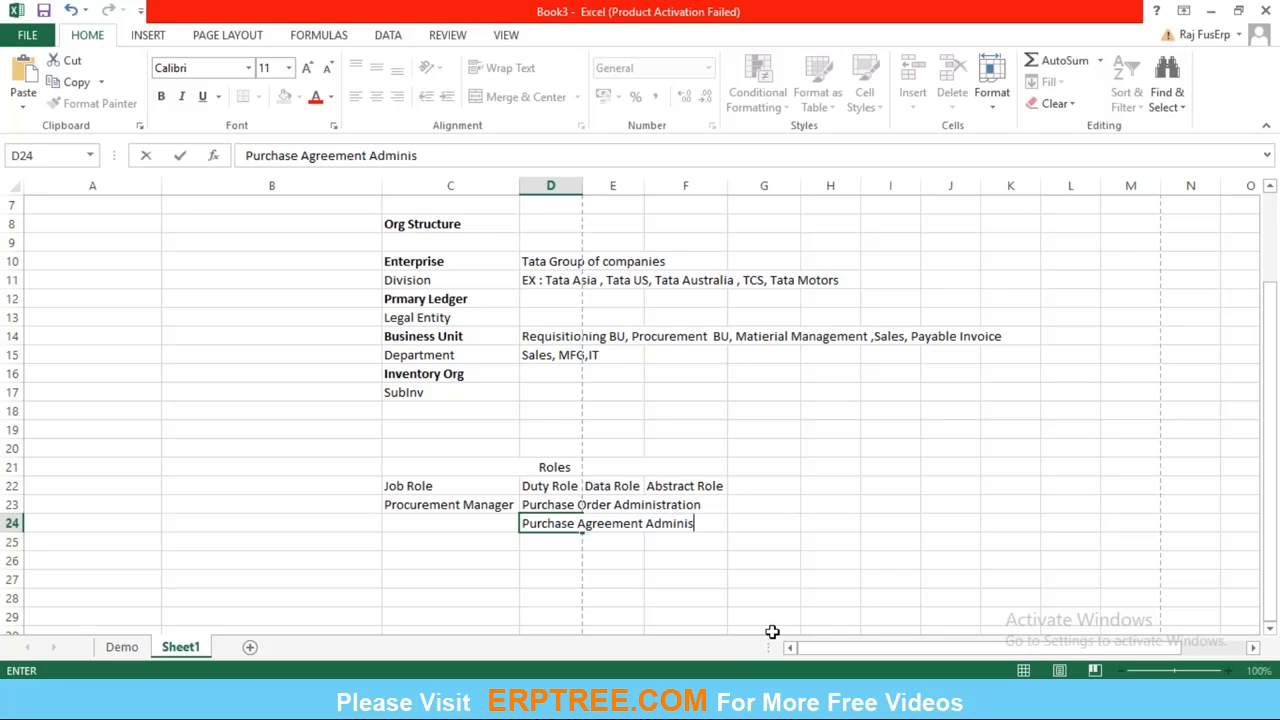
text(tration)
key(Return)
Enter "Requisition Line Processing" in cell D25 as the third duty role.
text(R)
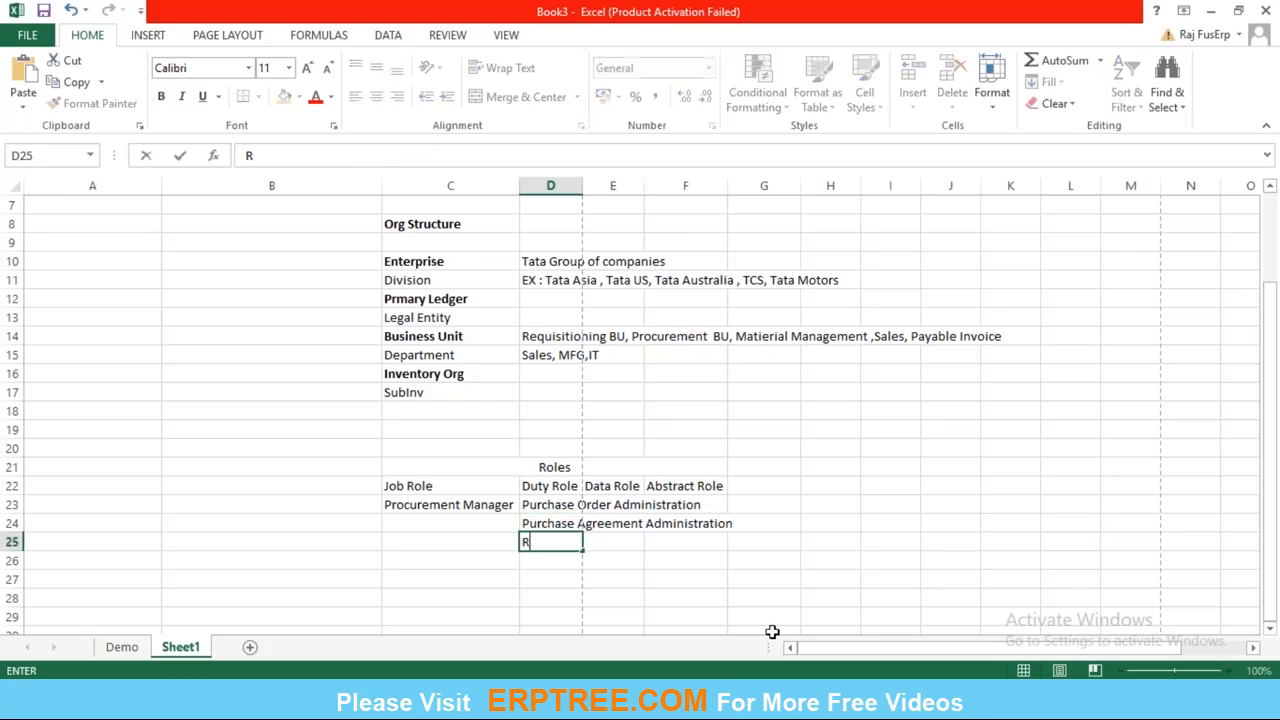
text(equisition L)
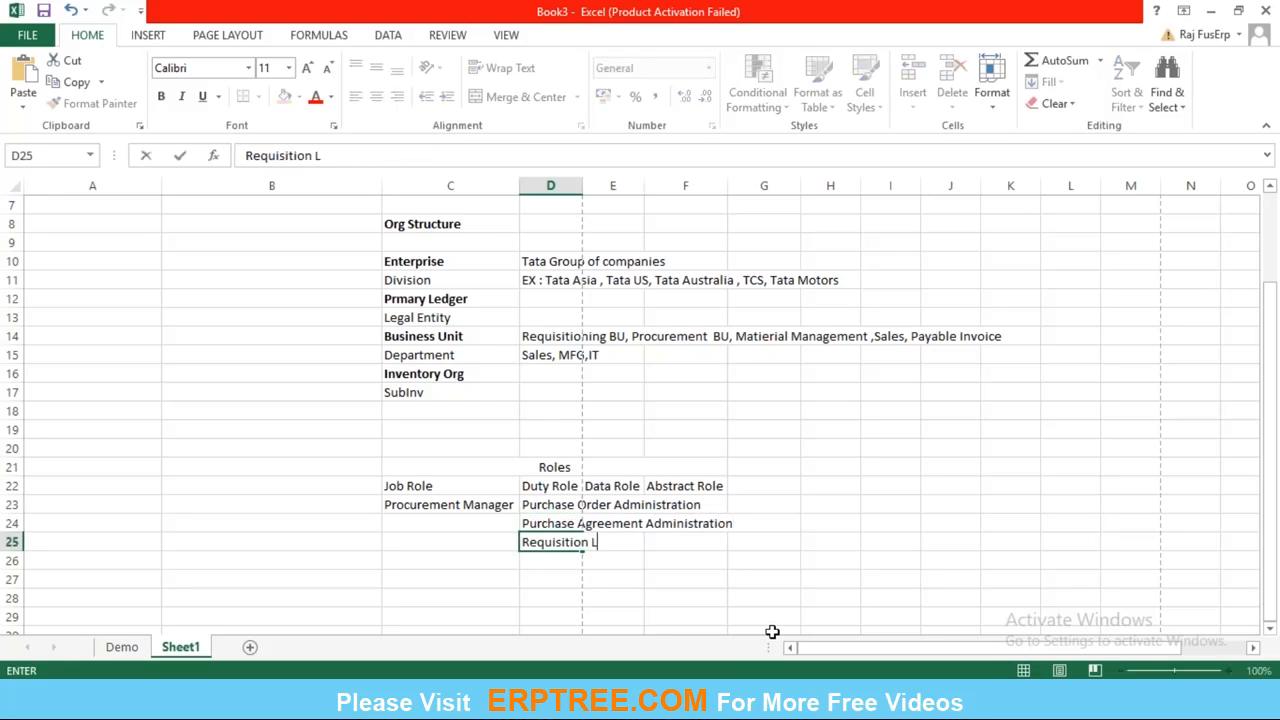
text(ine Proces)
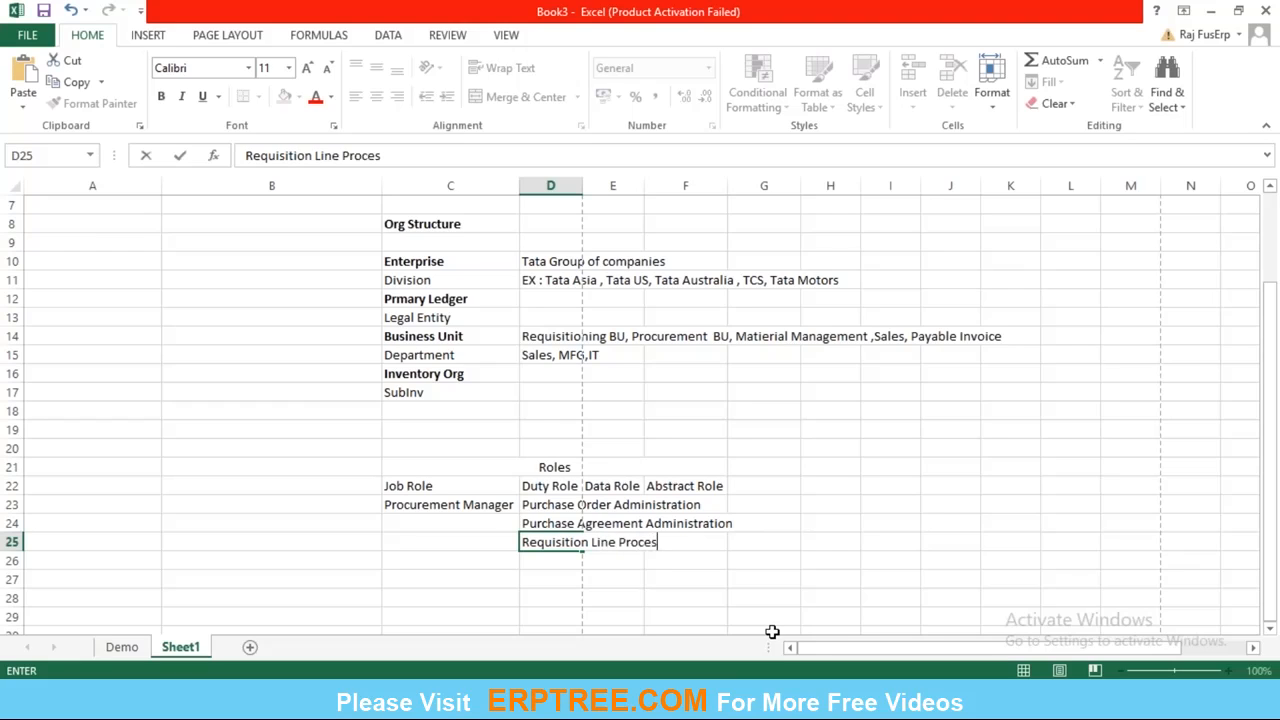
text(sing)
key(Return)
Make the four role headings in C22:F22, from Job Role to Abstract Role, bold.
key(Up)
key(Up)
key(Up)
key(Left)
key(Up)
key(Right)
key(Right)
key(Left)
key(Left)
key(Left)
key(Right)
key(shift+Right)
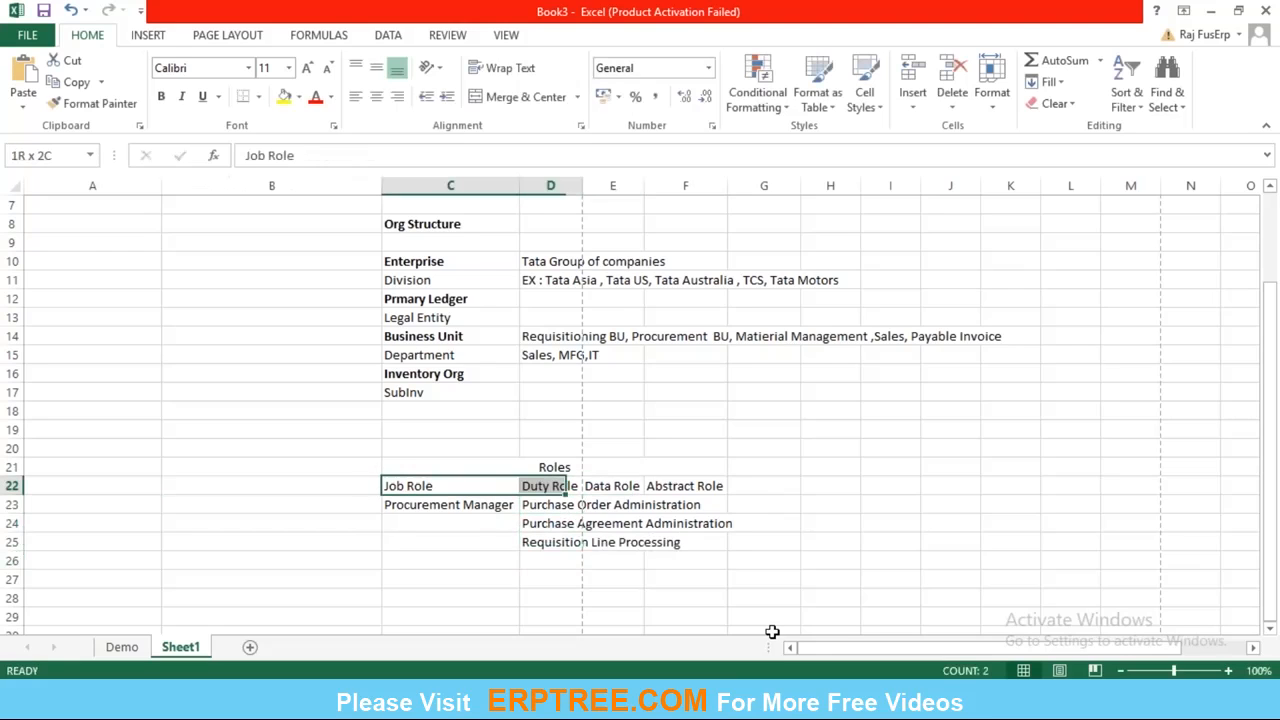
key(shift+Right)
key(shift+Right)
key(ctrl+b)
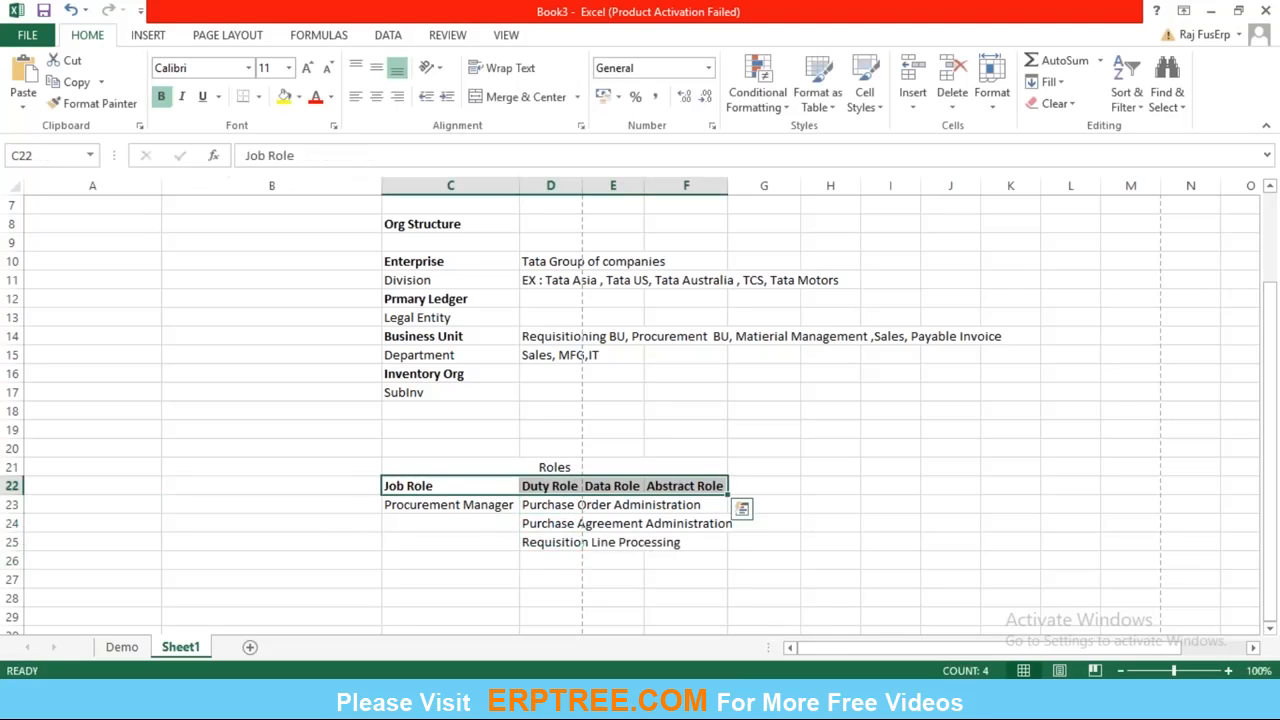
AutoFit the column widths to the whole roles table in C22:F25, including the duty role entries.
key(Right)
key(Right)
key(Left)
key(Down)
key(Left)
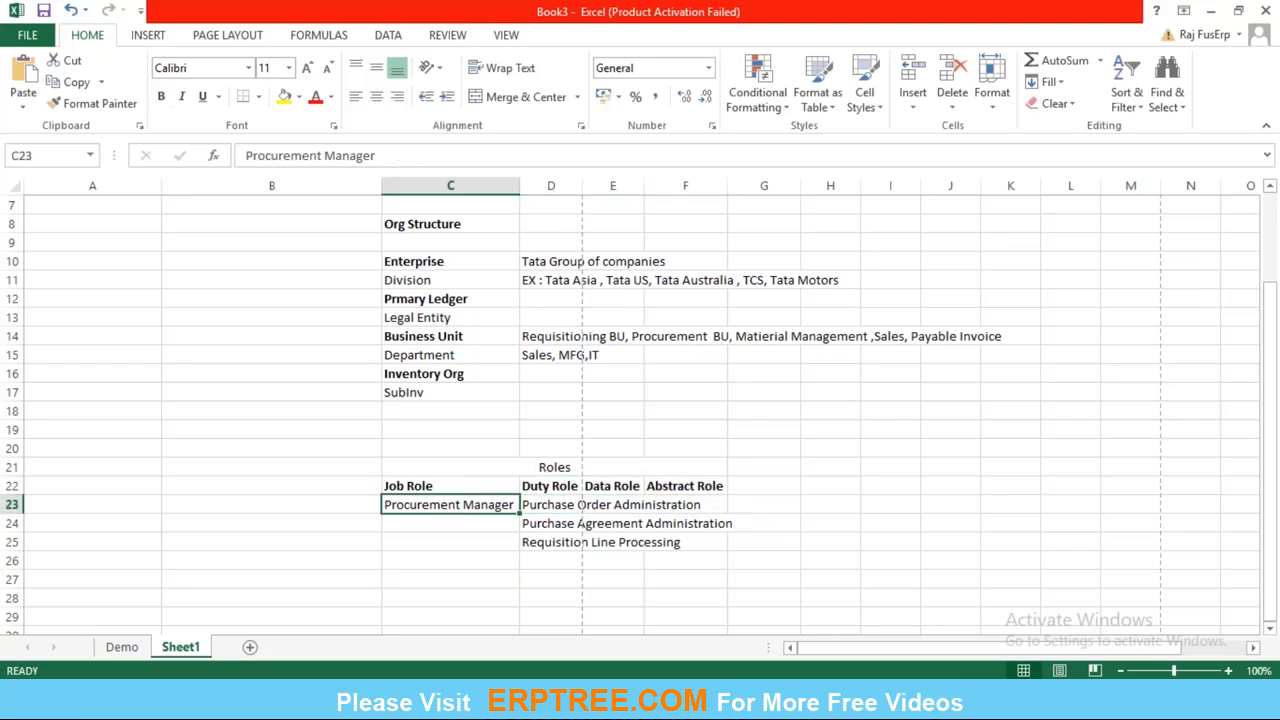
key(Up)
key(shift+Right)
key(shift+Right)
key(shift+Right)
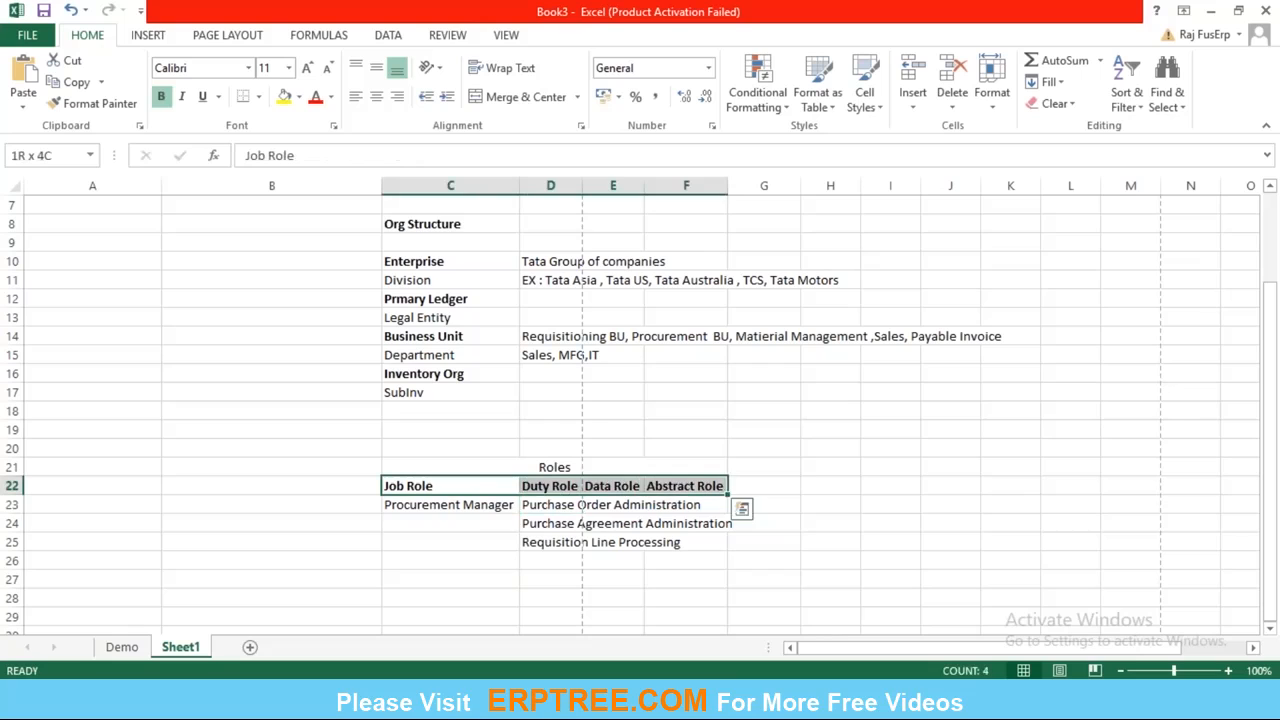
key(shift+Down)
key(shift+Down)
key(shift+Down)
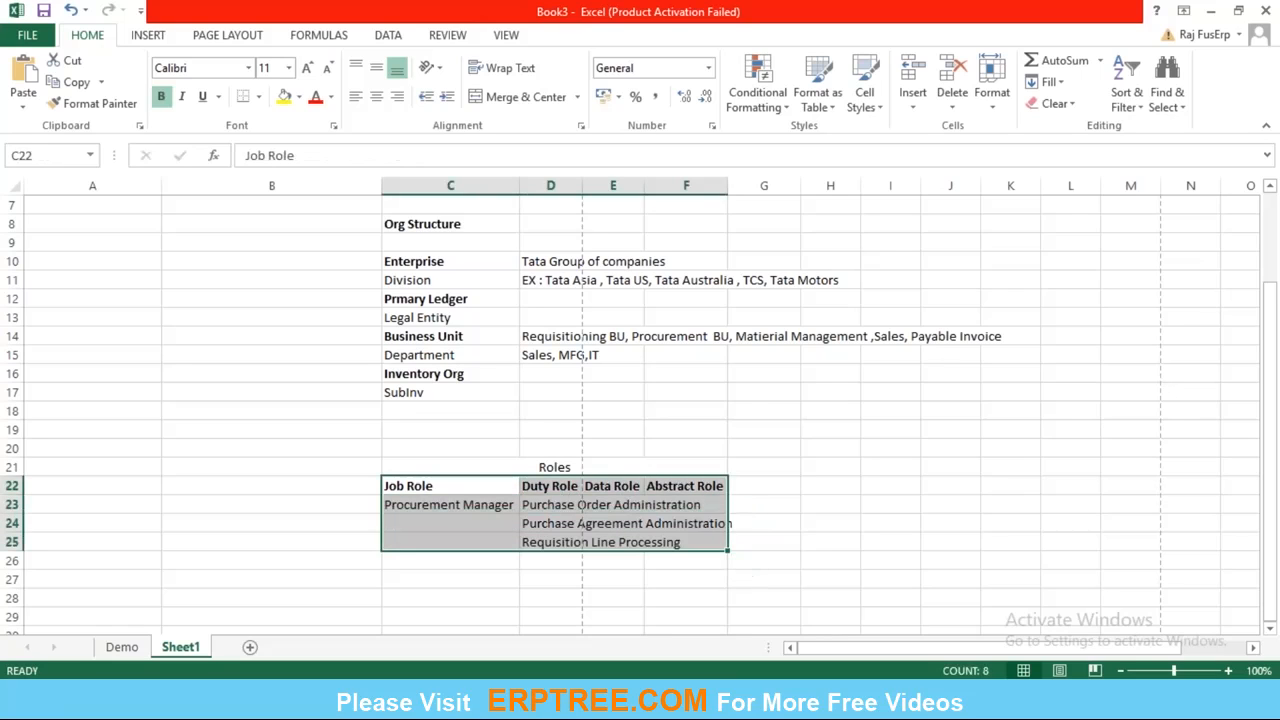
click(991, 110)
click(1010, 216)
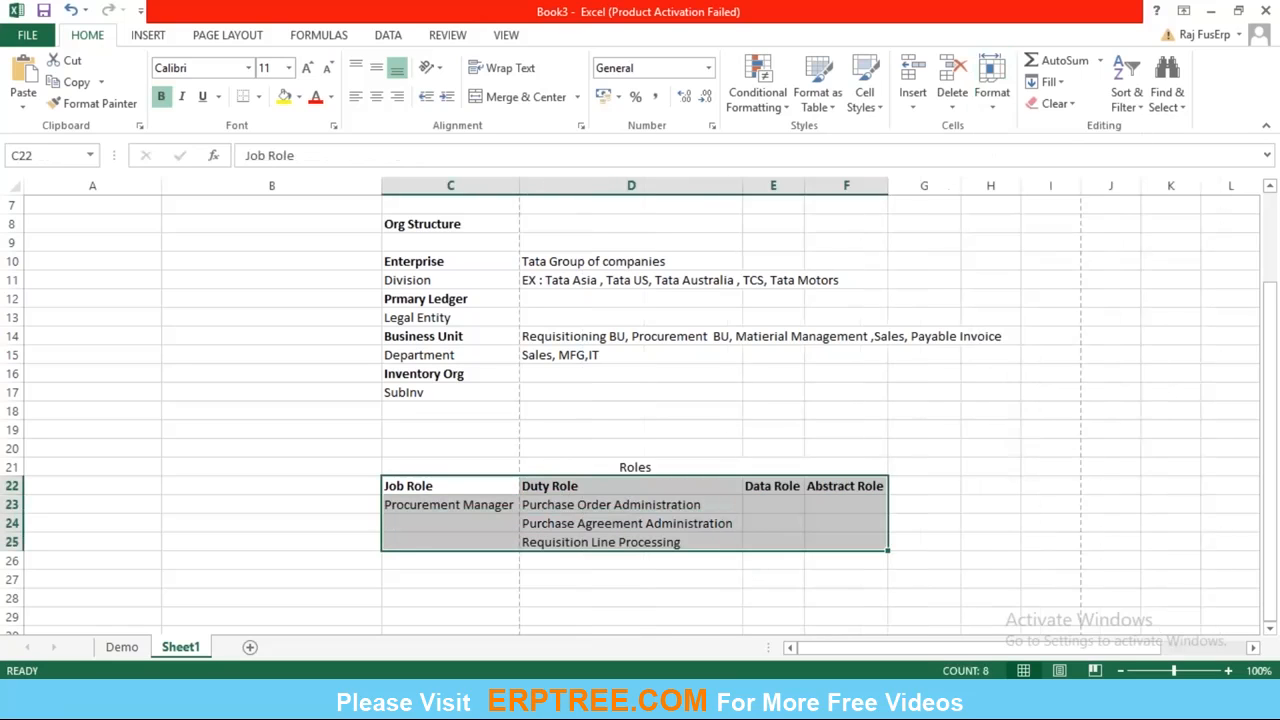
Review the Procurement Manager job role against its three duty roles and the Job Role and Duty Role headings.
click(489, 526)
click(466, 502)
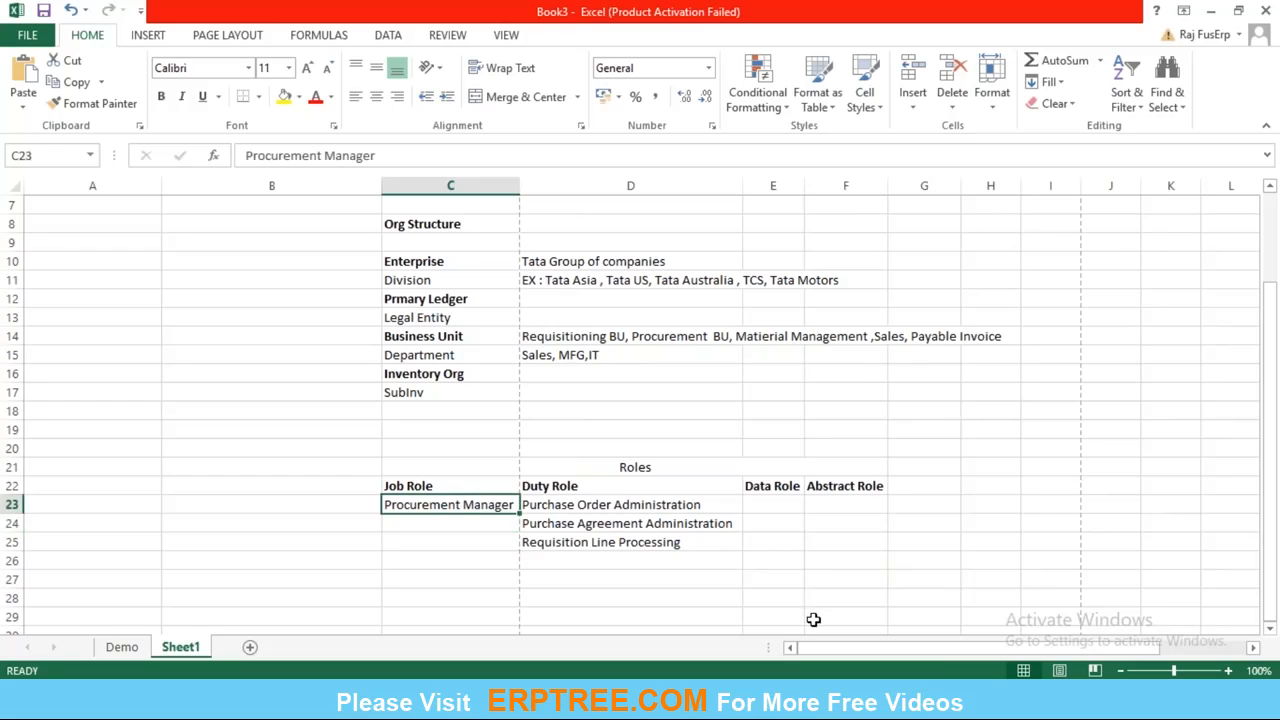
key(Right)
key(shift+Down)
key(shift+Down)
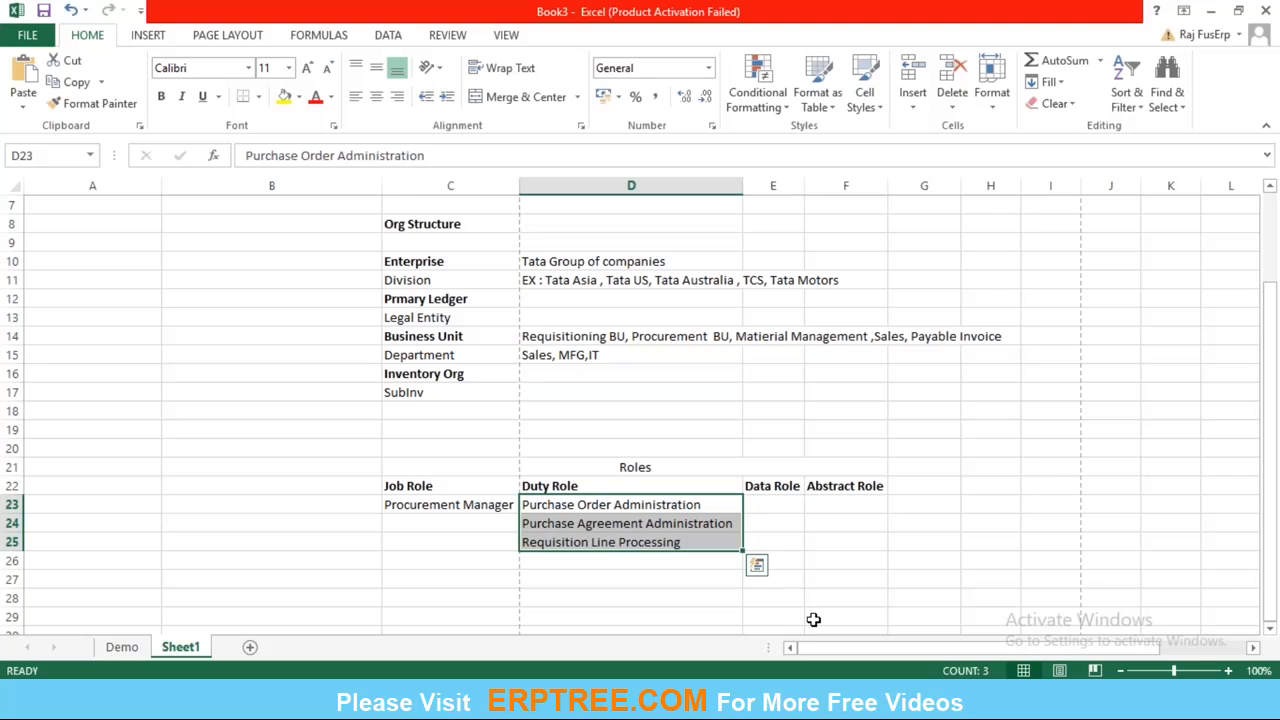
key(Down)
key(Up)
key(Down)
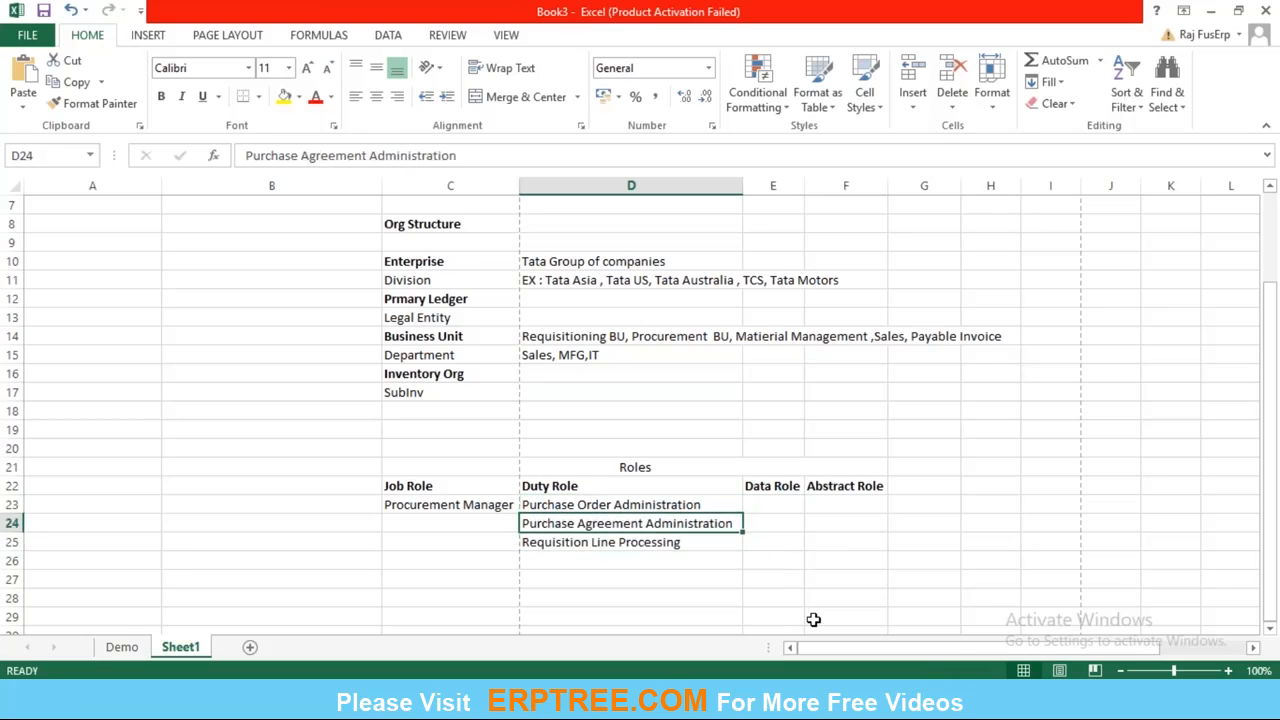
key(Down)
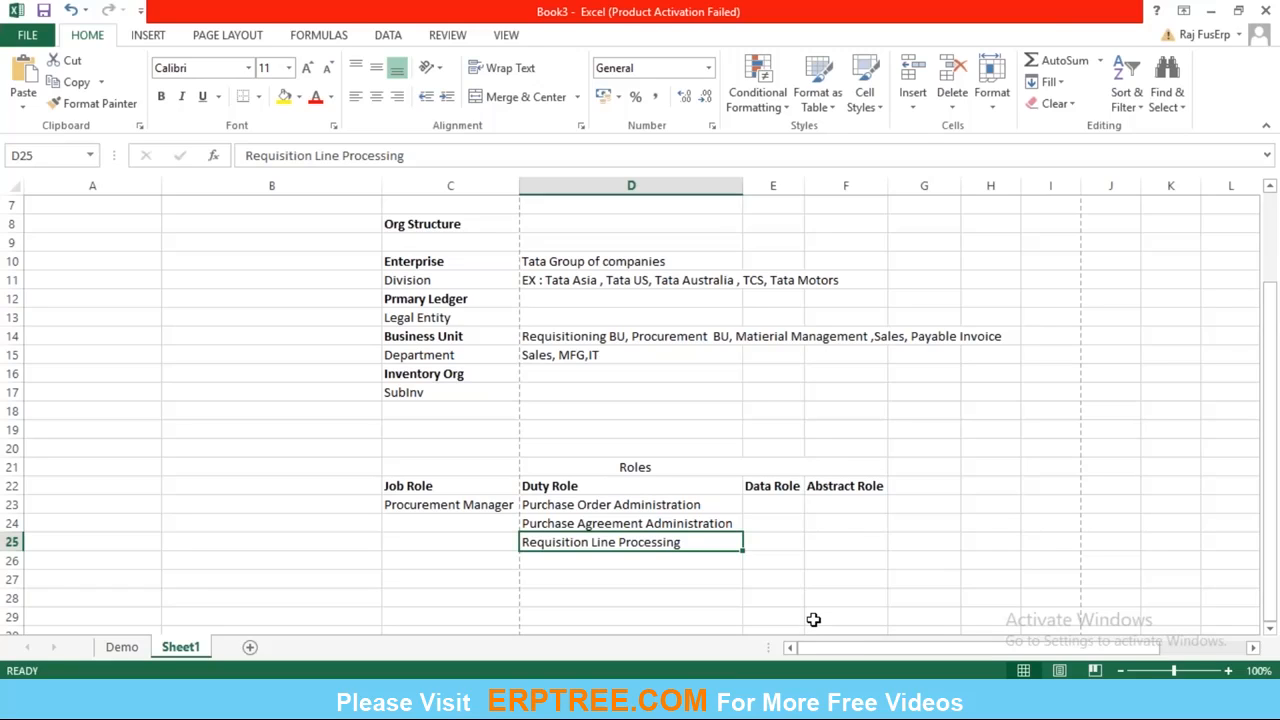
key(Up)
key(Left)
key(Up)
key(Up)
key(Right)
key(Left)
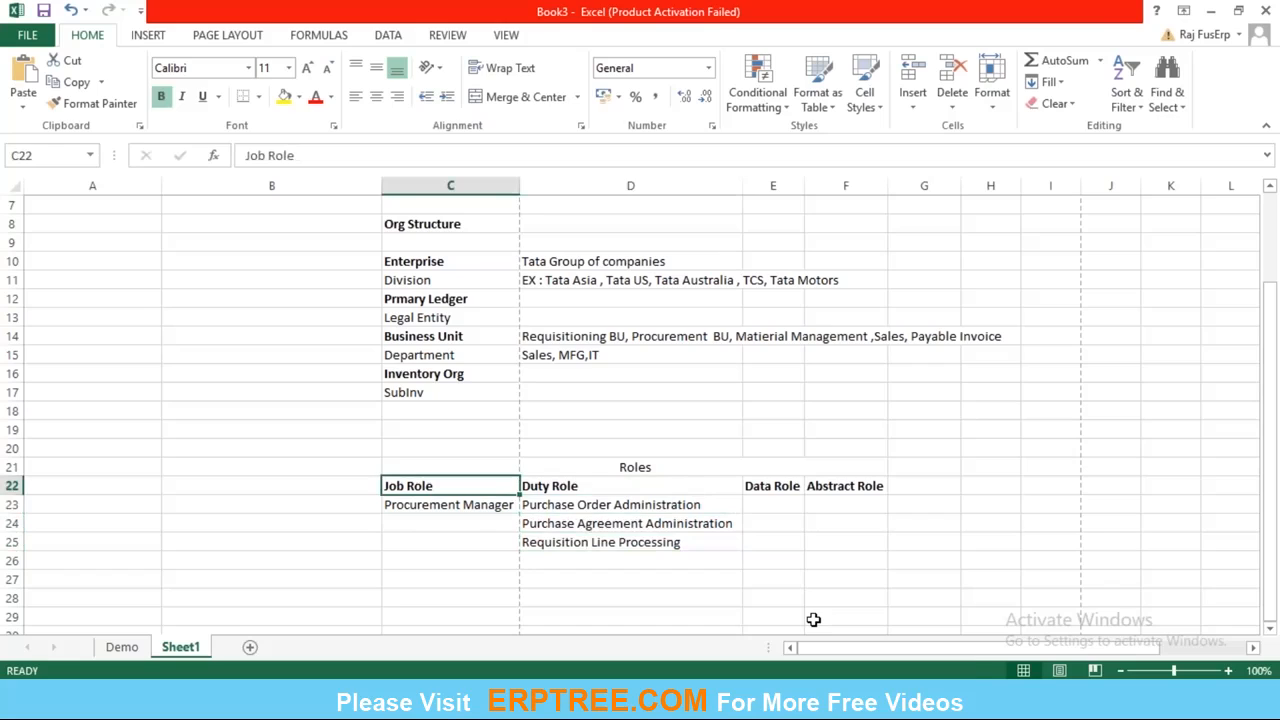
key(shift+Right)
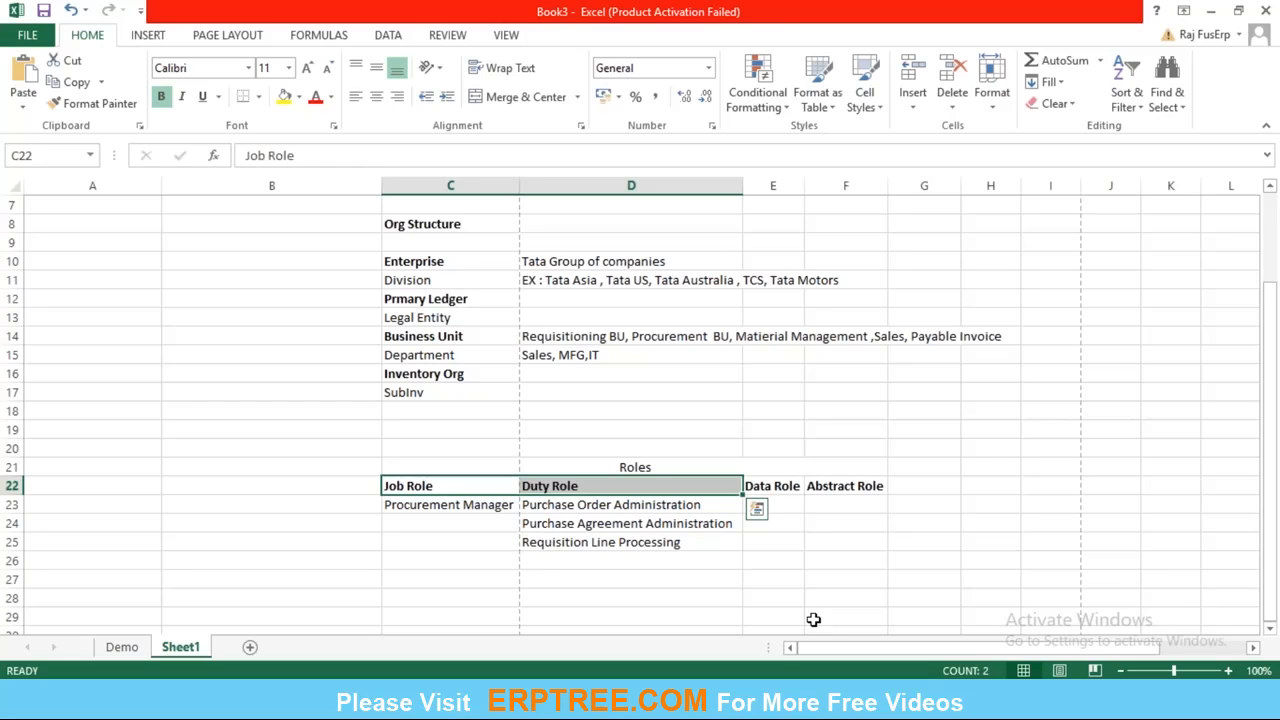
key(Right)
key(Down)
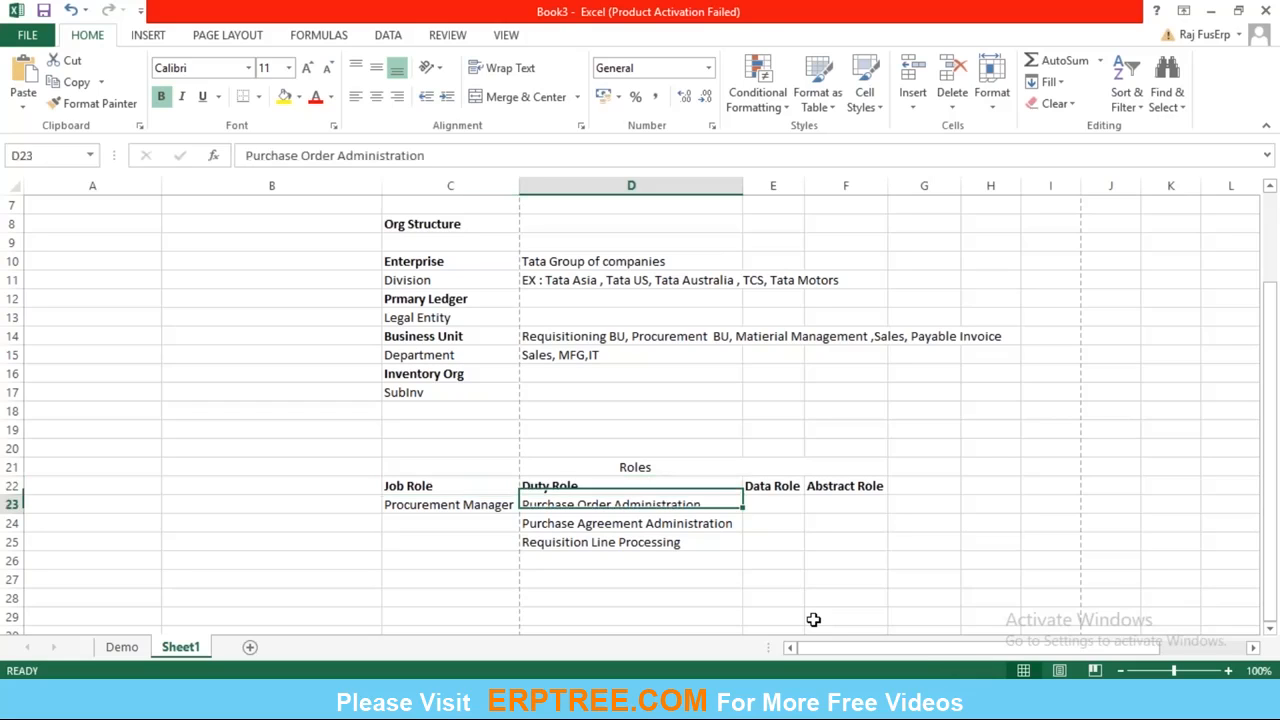